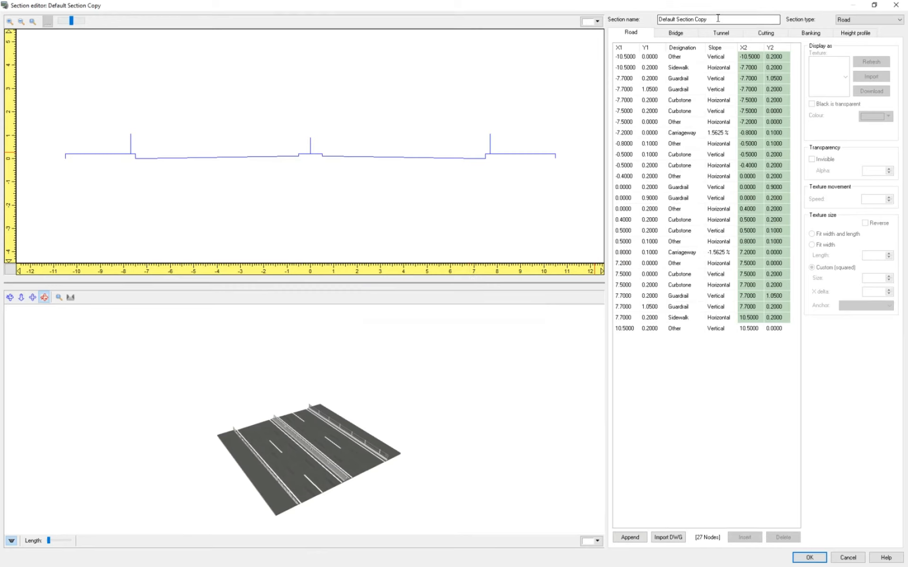
# Step: Rename the section as "1lane each way"
pyautogui.moveTo(717, 19); pyautogui.dragTo(597, 22)
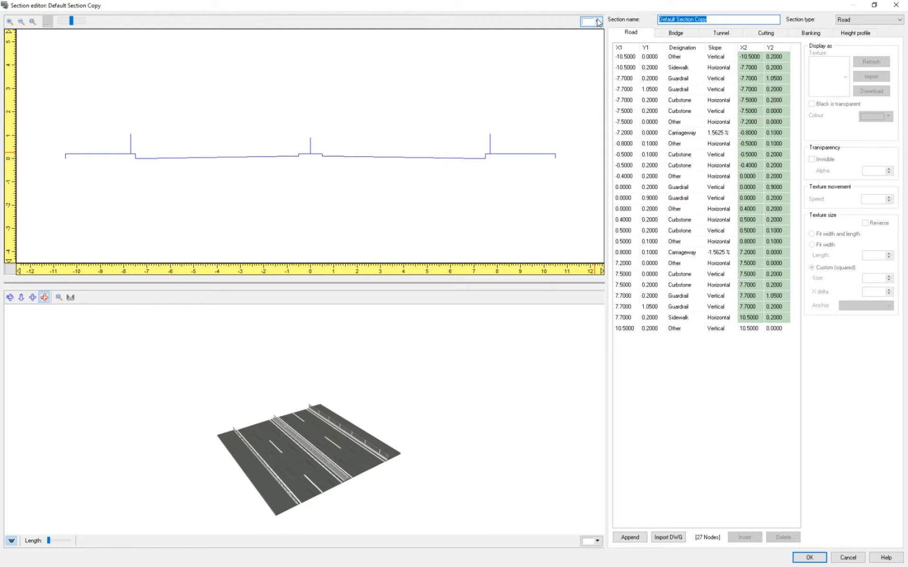
pyautogui.write('1lane each way')
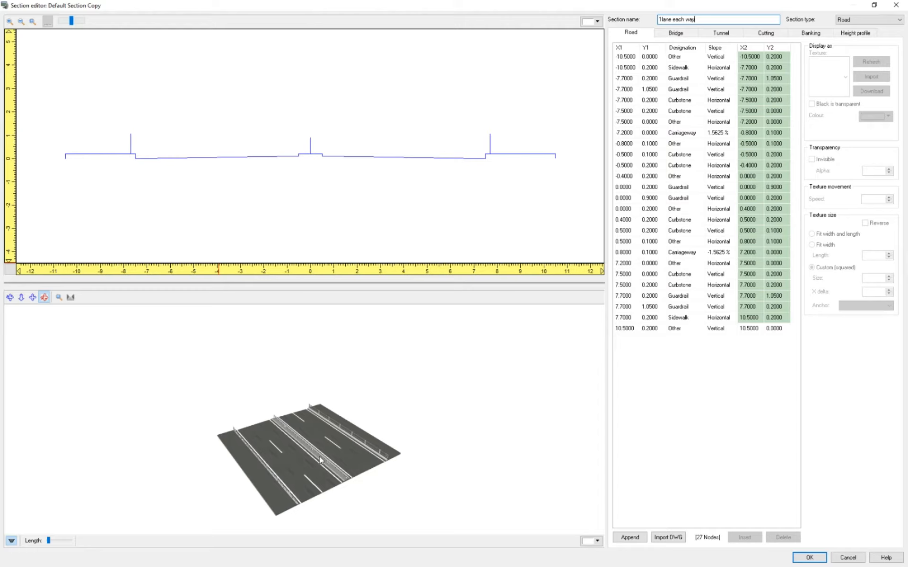
# Step: Examine the 3D preview and the left sidewalk, curbstone and carriageway segments of the profile against their entries in the node table
pyautogui.moveTo(269, 468)
pyautogui.mouseDown()
pyautogui.moveTo(312, 485)
pyautogui.moveTo(259, 513)
pyautogui.moveTo(279, 482)
pyautogui.mouseUp()
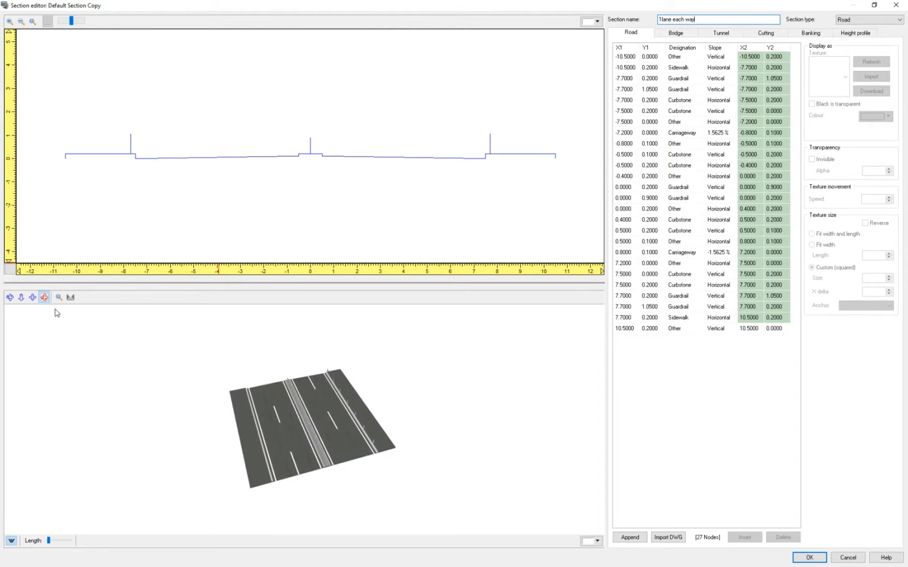
pyautogui.moveTo(11, 221)
pyautogui.mouseDown()
pyautogui.moveTo(6, 163)
pyautogui.moveTo(7, 232)
pyautogui.mouseUp()
pyautogui.moveTo(102, 268); pyautogui.dragTo(82, 279)
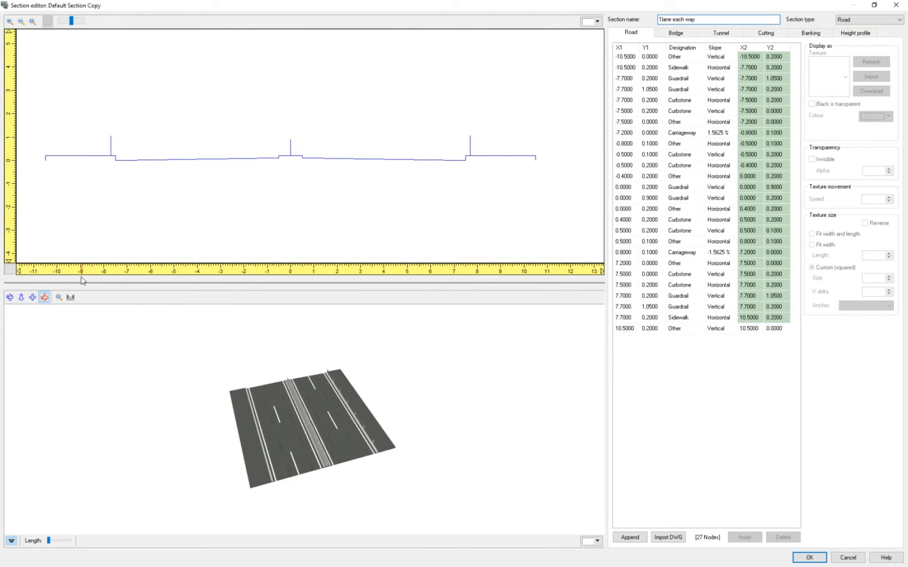
pyautogui.click(10, 269)
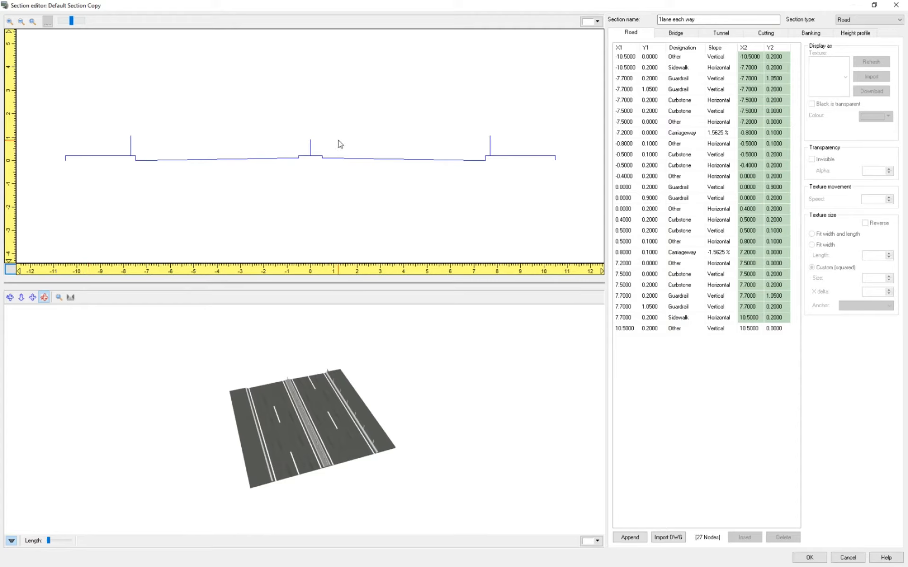
pyautogui.click(65, 159)
pyautogui.click(93, 157)
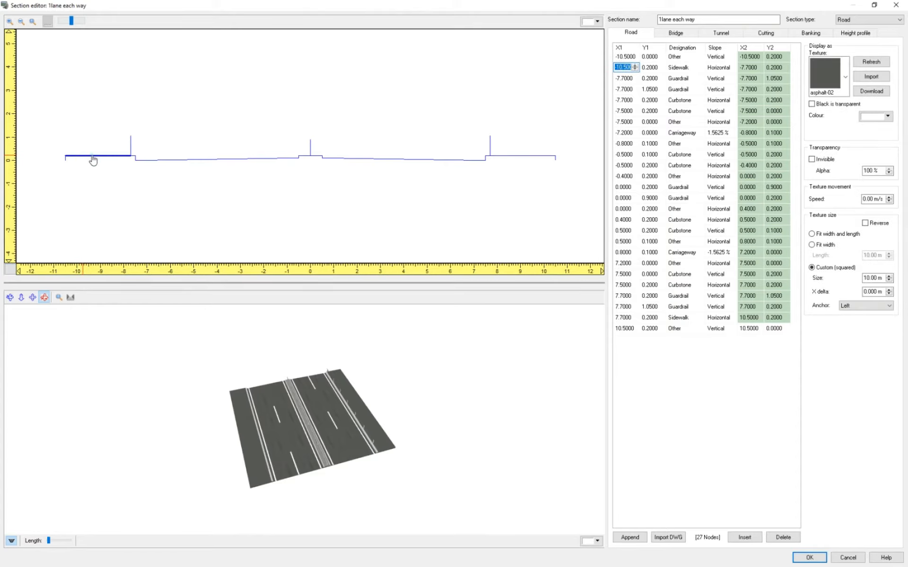
pyautogui.click(132, 152)
pyautogui.click(133, 156)
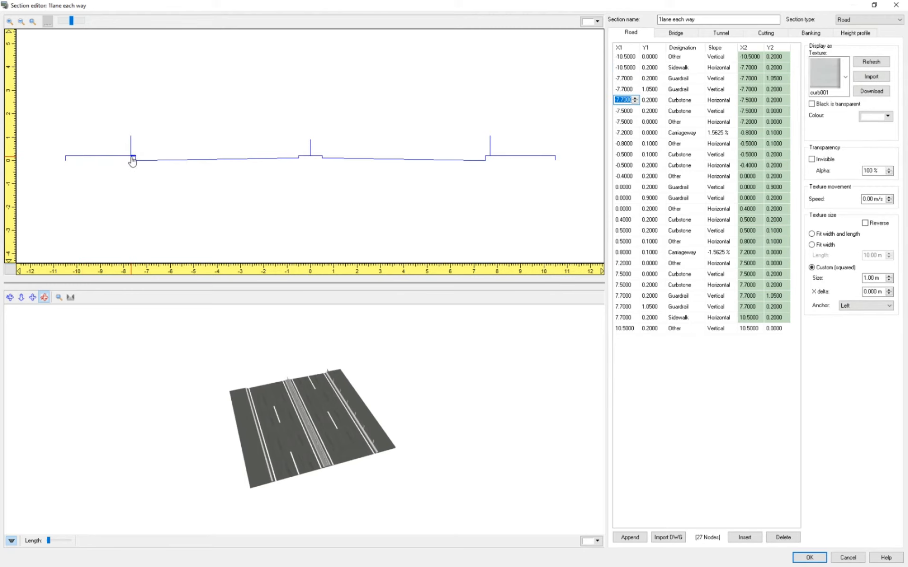
pyautogui.click(66, 156)
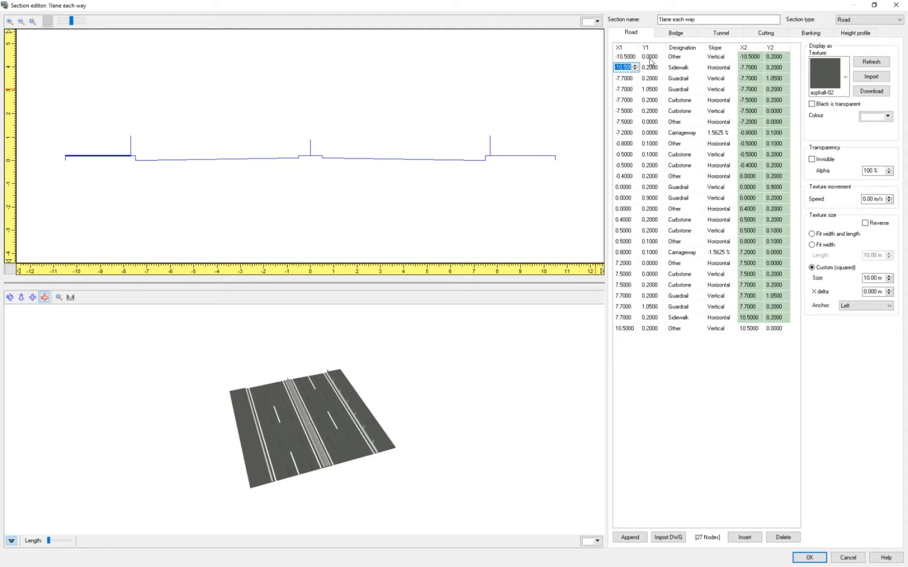
pyautogui.click(114, 156)
pyautogui.click(625, 67)
pyautogui.click(201, 160)
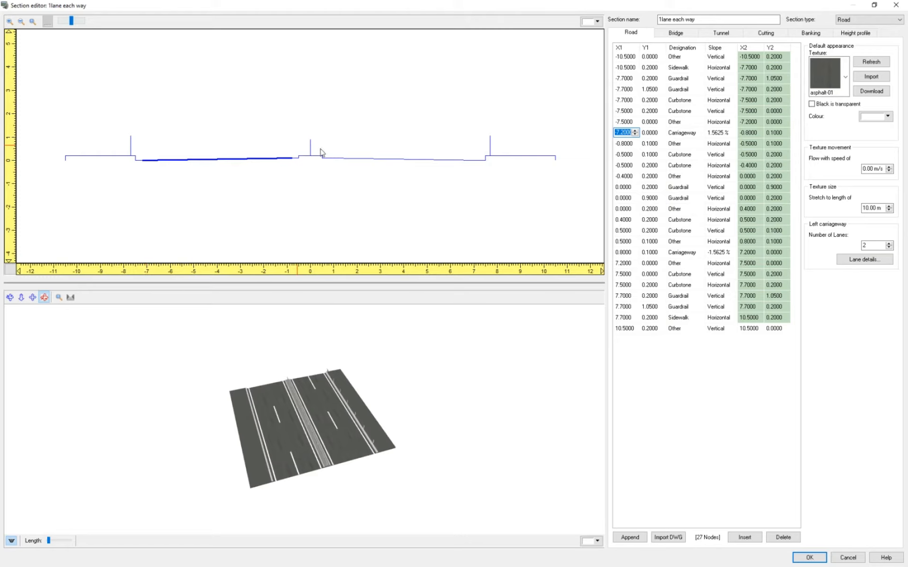
# Step: Delete both guardrail nodes at X -7.7 beside the left sidewalk
pyautogui.click(131, 146)
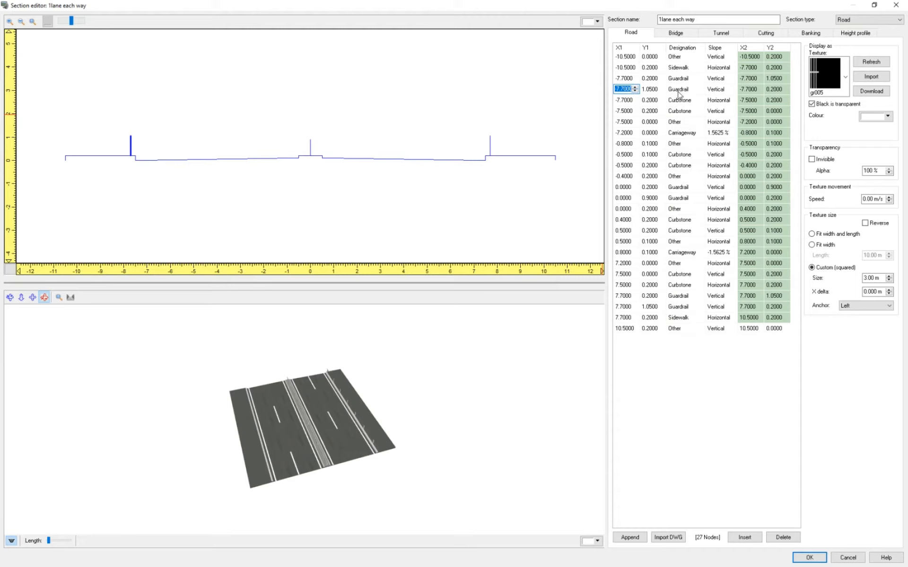
pyautogui.click(625, 78)
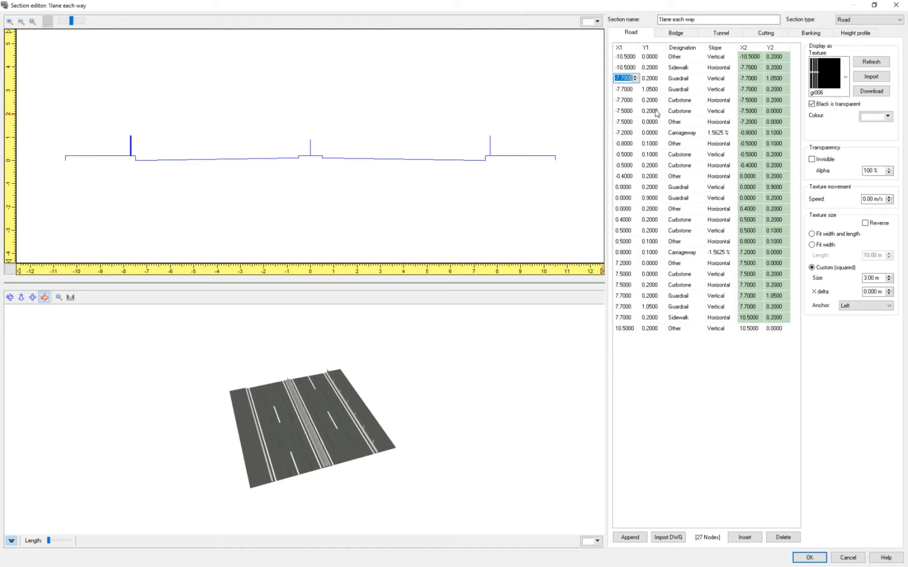
pyautogui.click(783, 538)
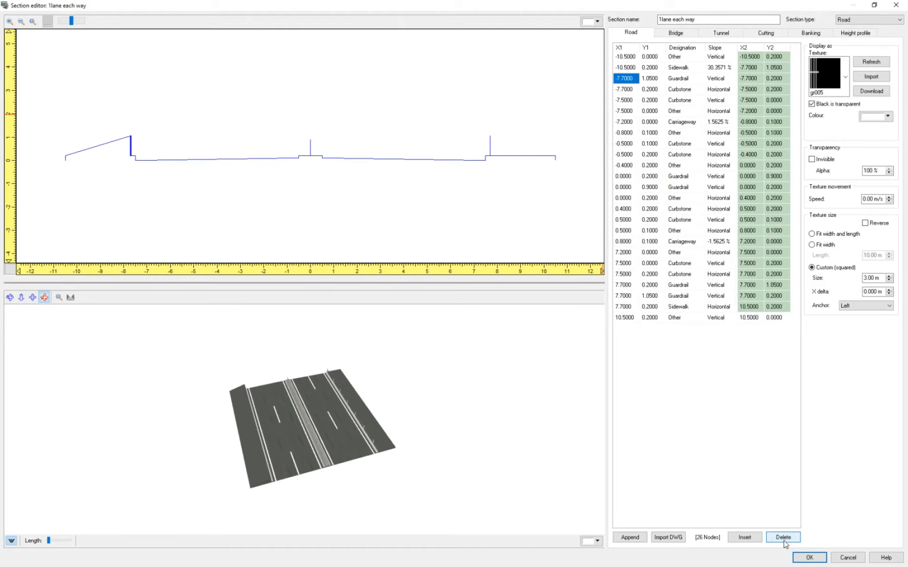
pyautogui.click(784, 540)
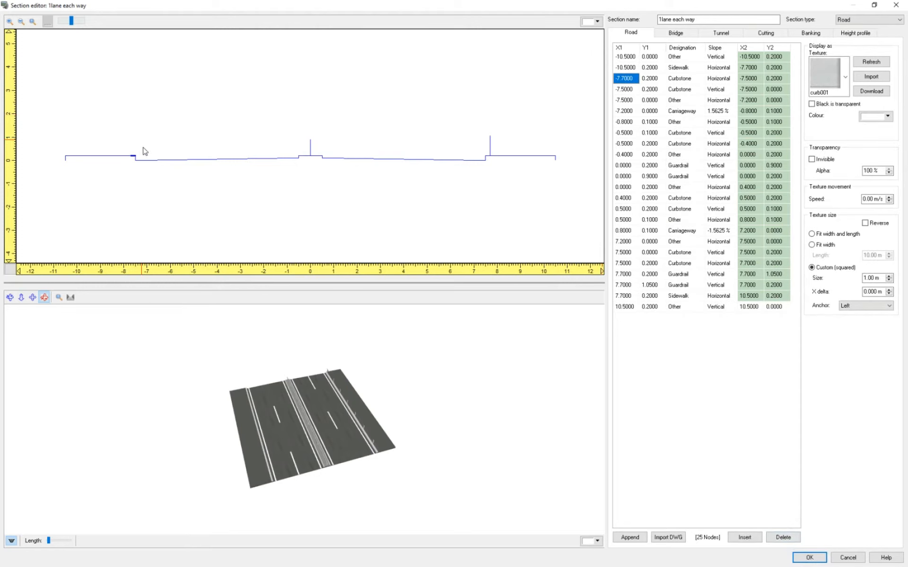
# Step: Delete both guardrail nodes at X 7.7 beside the right sidewalk
pyautogui.click(491, 150)
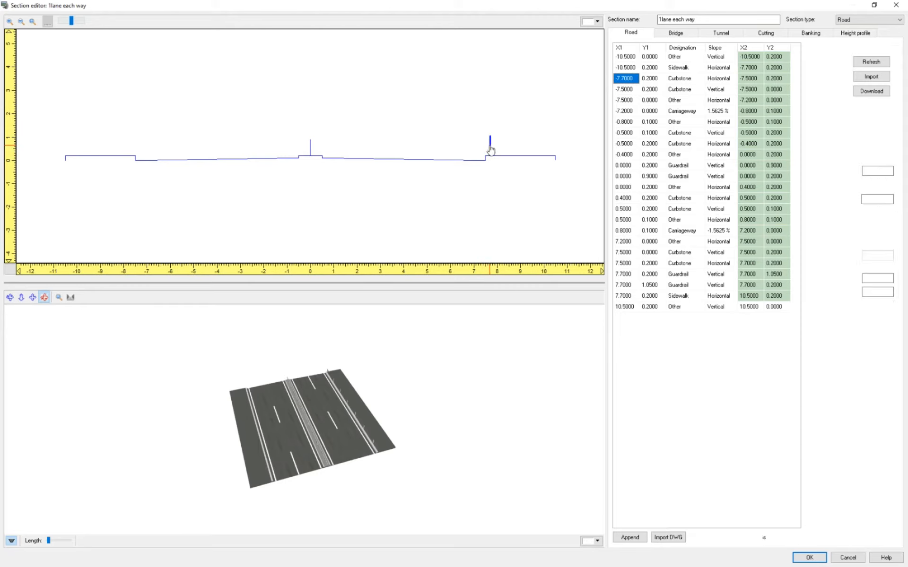
pyautogui.click(675, 275)
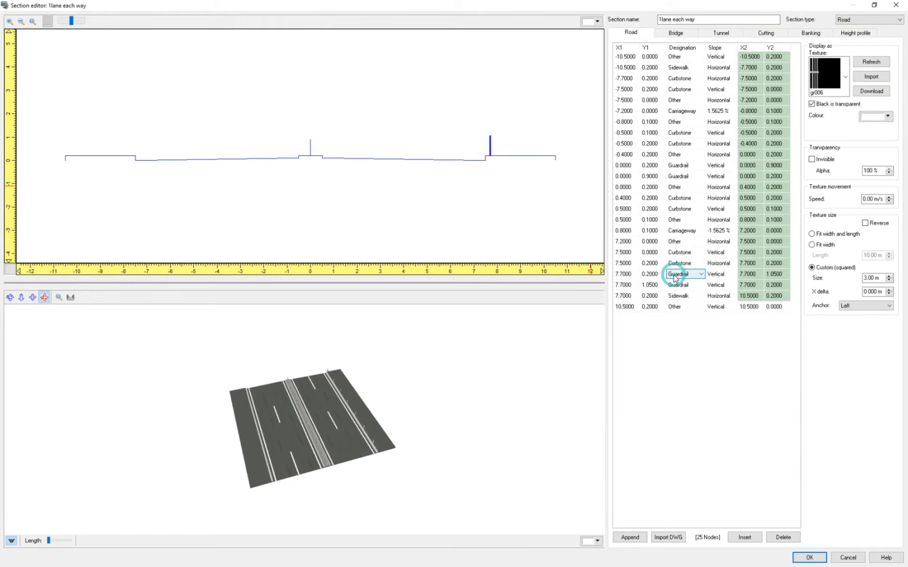
pyautogui.click(781, 537)
pyautogui.click(780, 538)
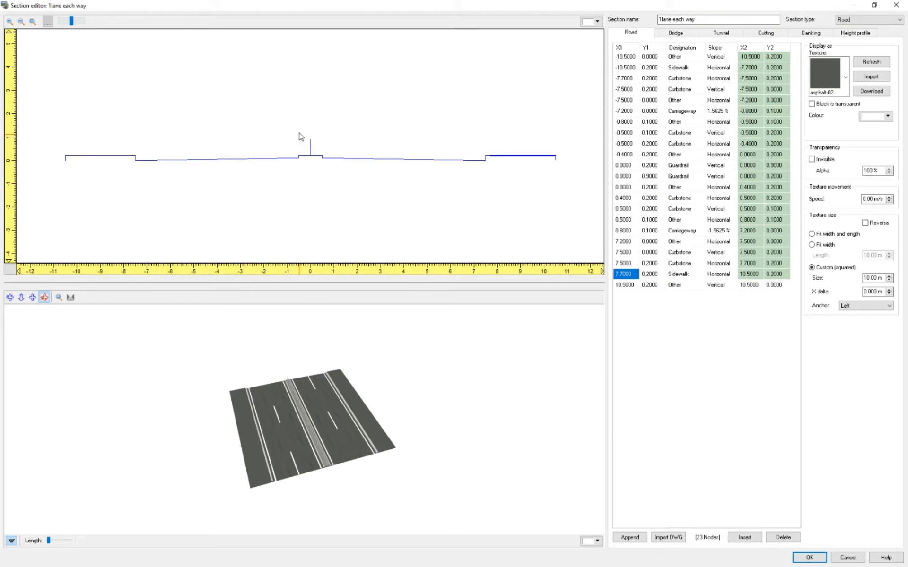
# Step: Delete the ten median nodes between the two carriageways, from X -0.8 to X 0.5, including curbstones and the central guardrail
pyautogui.moveTo(313, 451); pyautogui.dragTo(339, 443)
pyautogui.scroll(8, 308, 455)
pyautogui.scroll(-3, 308, 455)
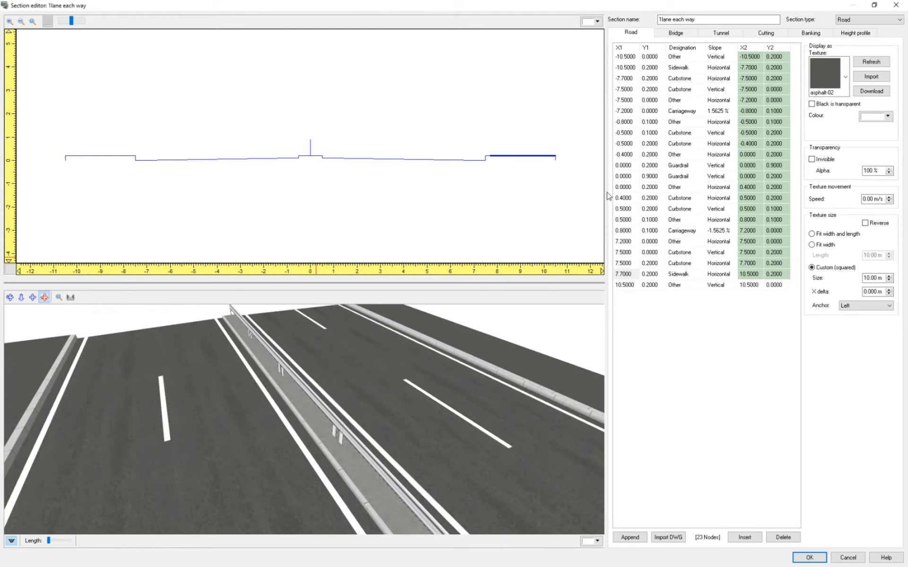
pyautogui.click(684, 114)
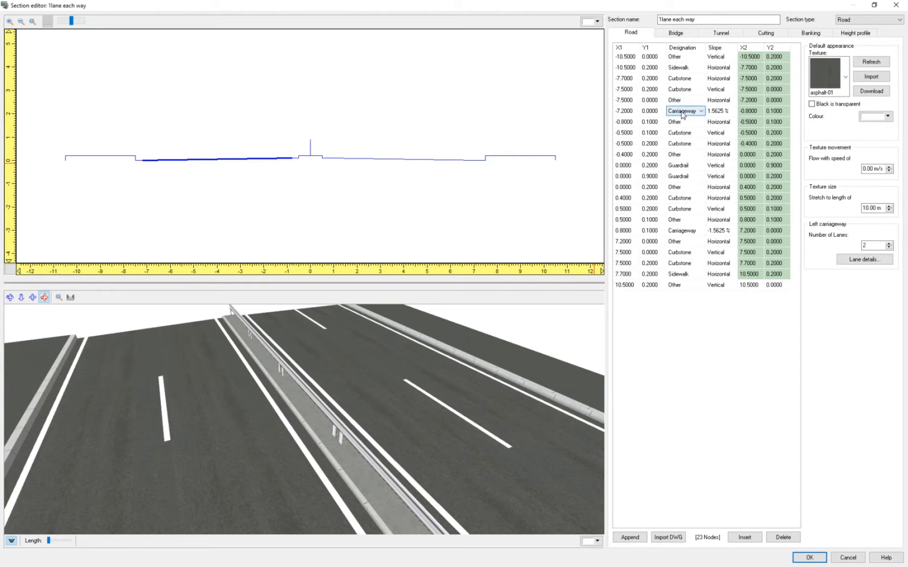
pyautogui.click(680, 230)
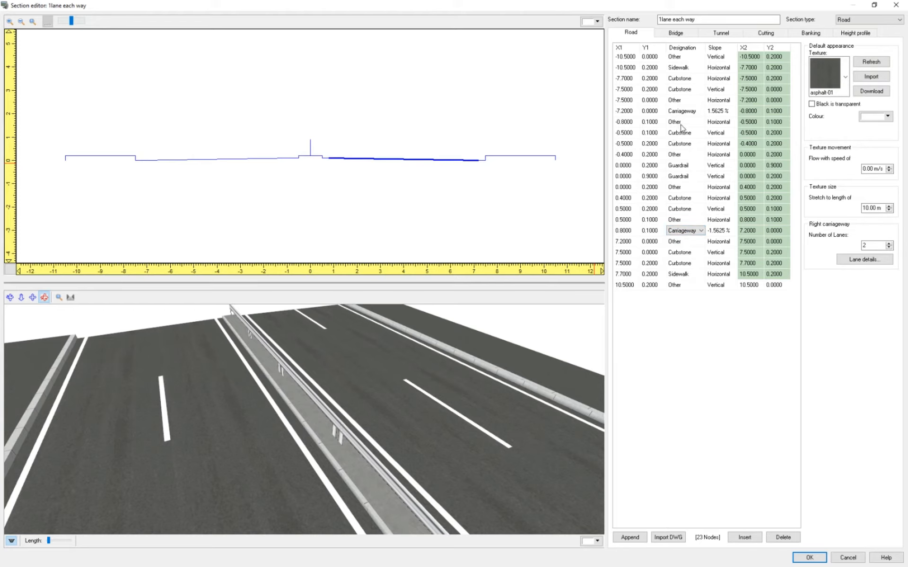
pyautogui.click(649, 122)
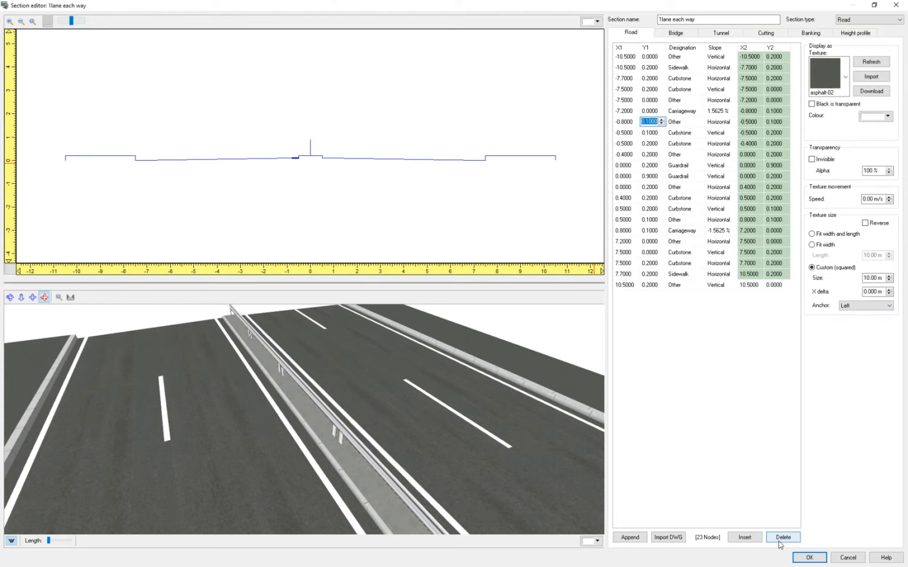
pyautogui.click(783, 538)
pyautogui.click(780, 539)
pyautogui.click(780, 539)
pyautogui.click(780, 539)
pyautogui.click(780, 539)
pyautogui.click(780, 539)
pyautogui.click(780, 539)
pyautogui.click(780, 539)
pyautogui.click(783, 537)
pyautogui.click(783, 538)
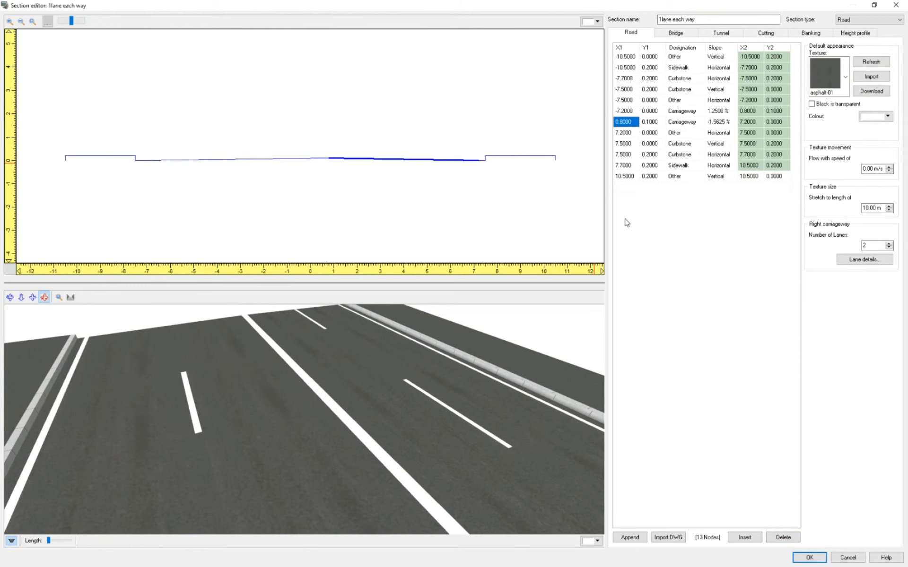
# Step: Set the X1 value of the right carriageway's inner node to 0 so both carriageways meet at the centre
pyautogui.click(624, 132)
pyautogui.doubleClick(624, 121)
pyautogui.write('0')
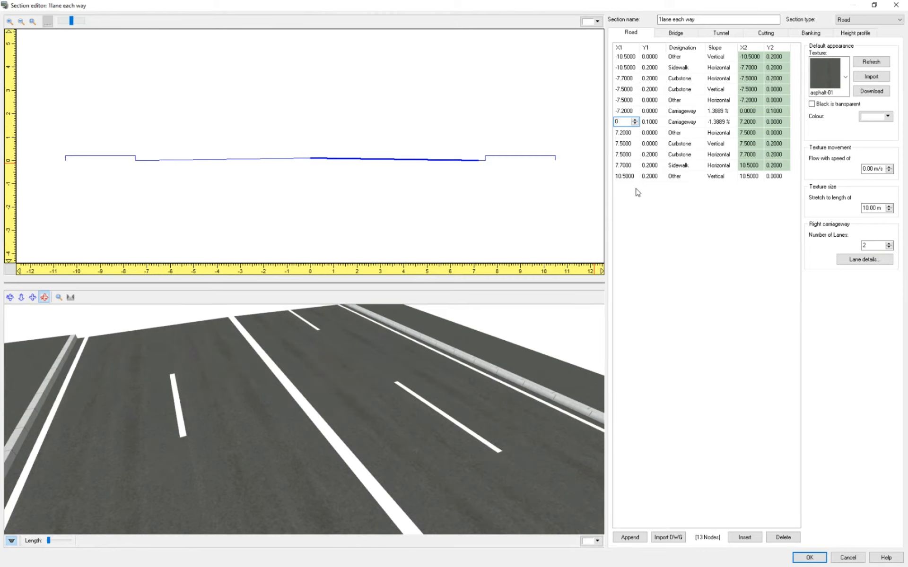
# Step: Set the number of lanes of the left carriageway to 1
pyautogui.click(680, 111)
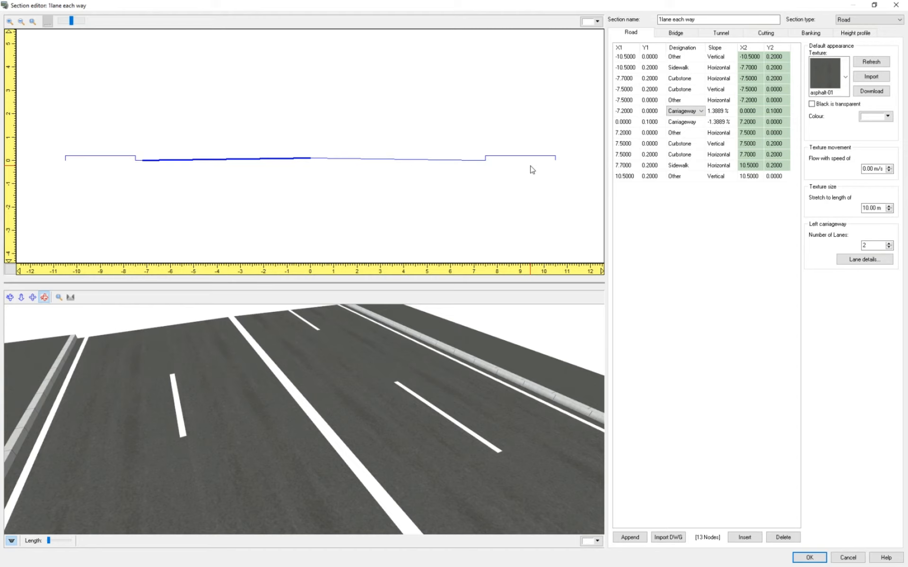
pyautogui.click(655, 111)
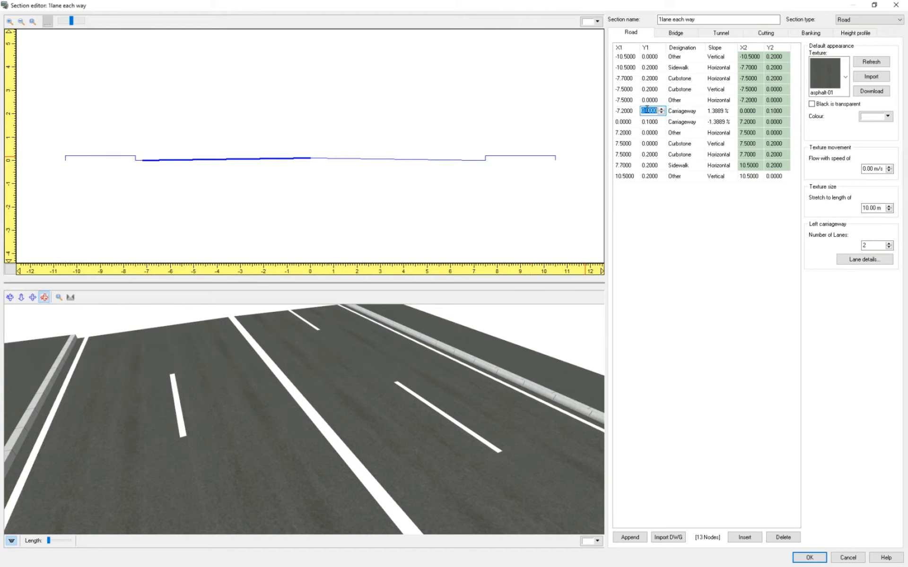
pyautogui.hotkey('shift', 'Tab')
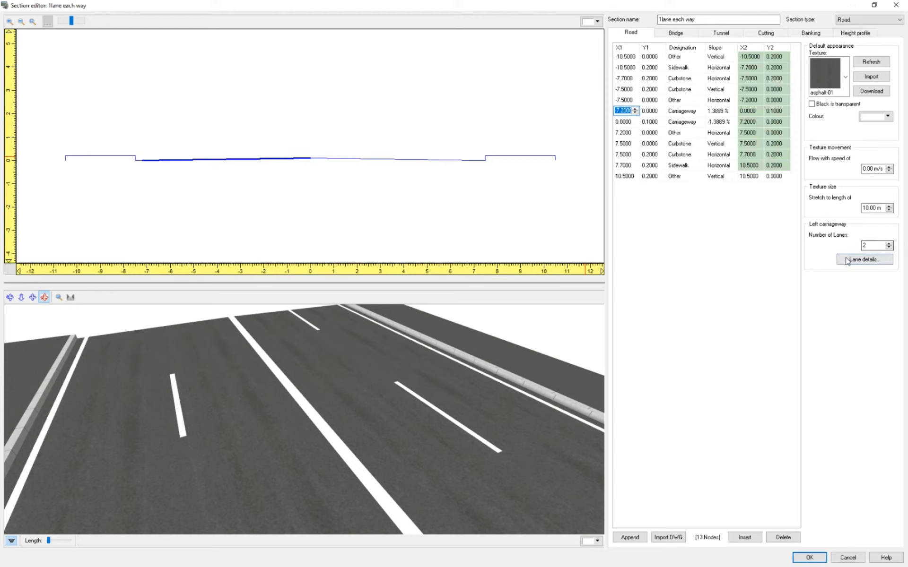
pyautogui.click(882, 245)
pyautogui.moveTo(882, 245); pyautogui.dragTo(848, 246)
pyautogui.write('1')
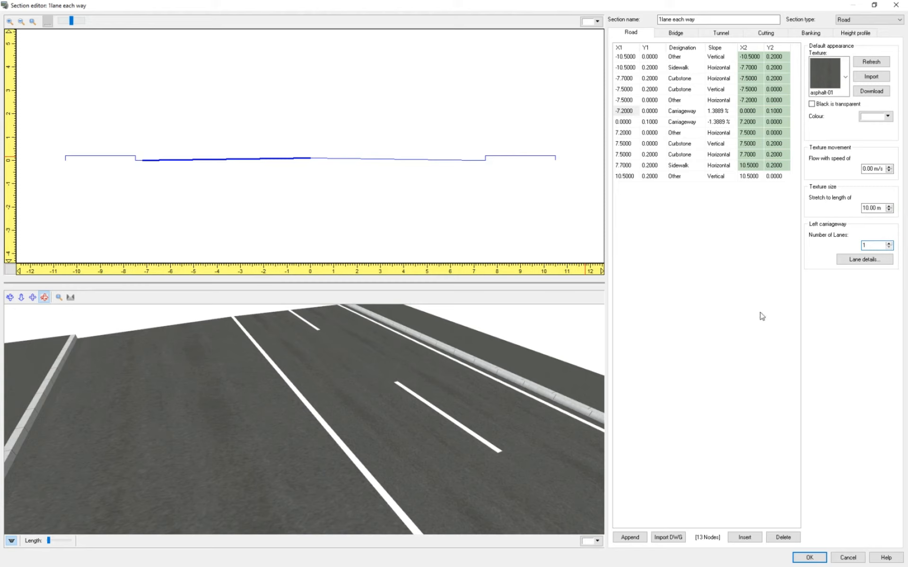
# Step: In the left carriageway's lane details, set the first edge's width to 0.2 m and its texture to white
pyautogui.click(877, 257)
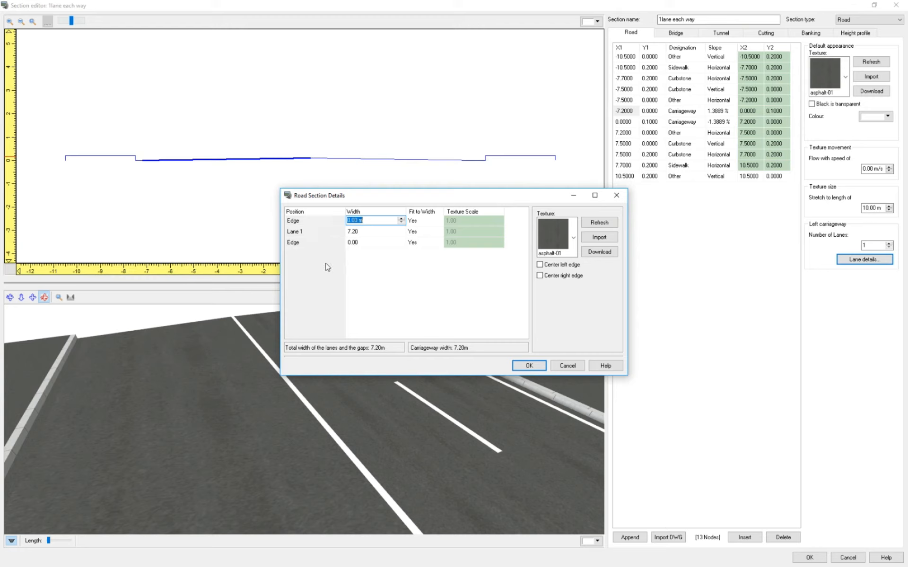
pyautogui.moveTo(368, 220); pyautogui.dragTo(330, 222)
pyautogui.click(362, 233)
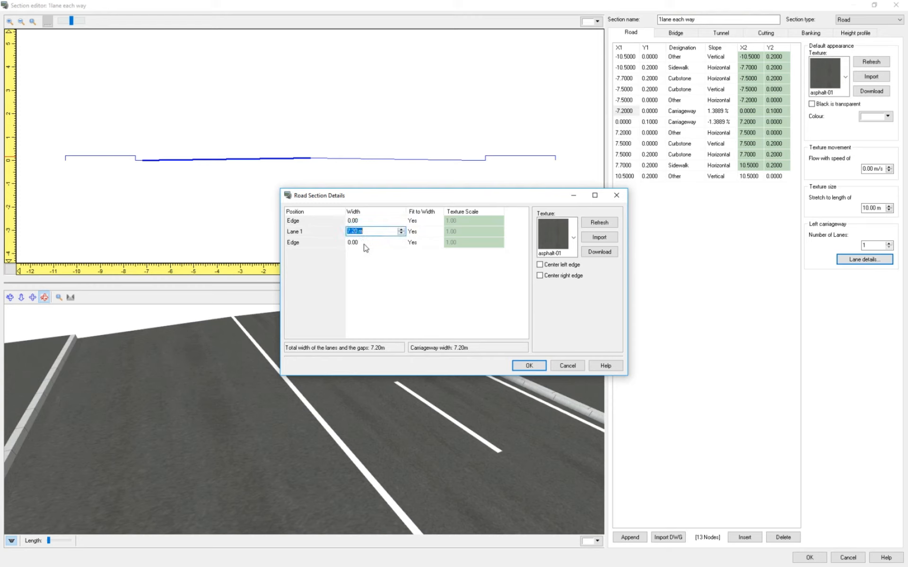
pyautogui.click(364, 244)
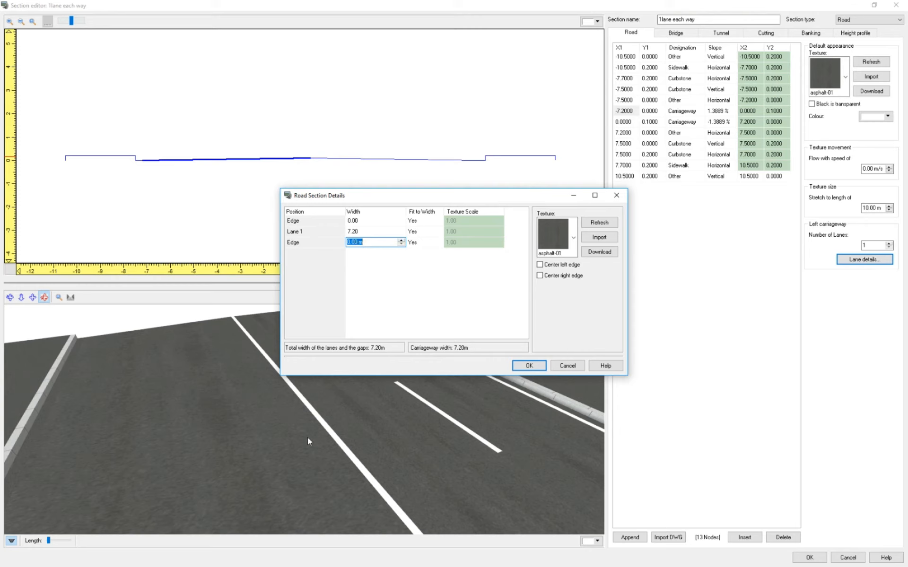
pyautogui.click(369, 221)
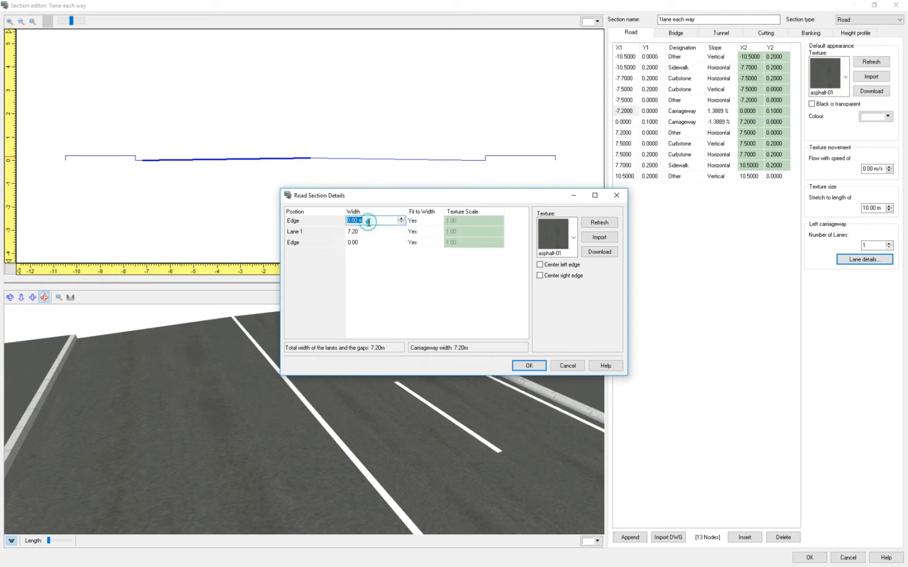
pyautogui.write('0.2')
pyautogui.click(548, 232)
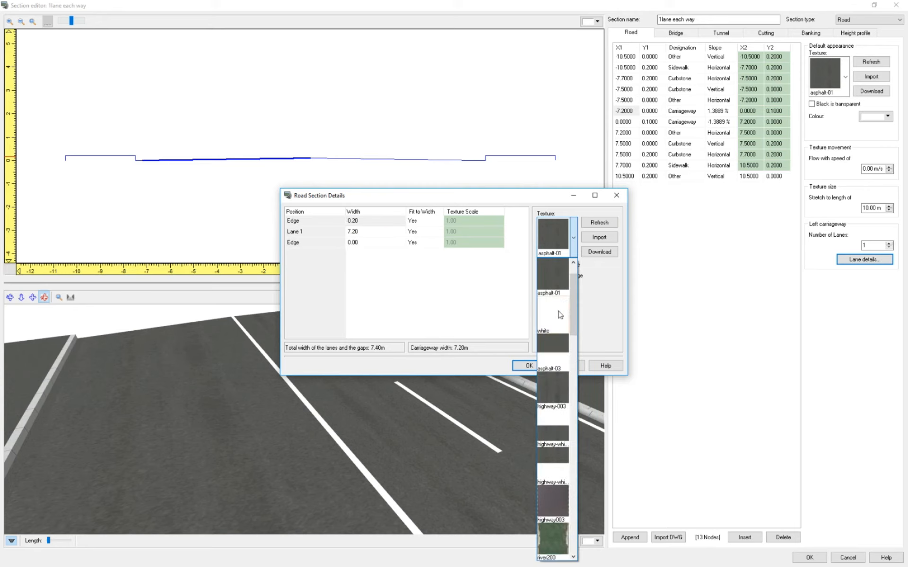
pyautogui.click(560, 315)
# Step: Set the left carriageway's Lane 1 width to 3.5 m and let the carriageway width adapt to the lane total
pyautogui.click(384, 233)
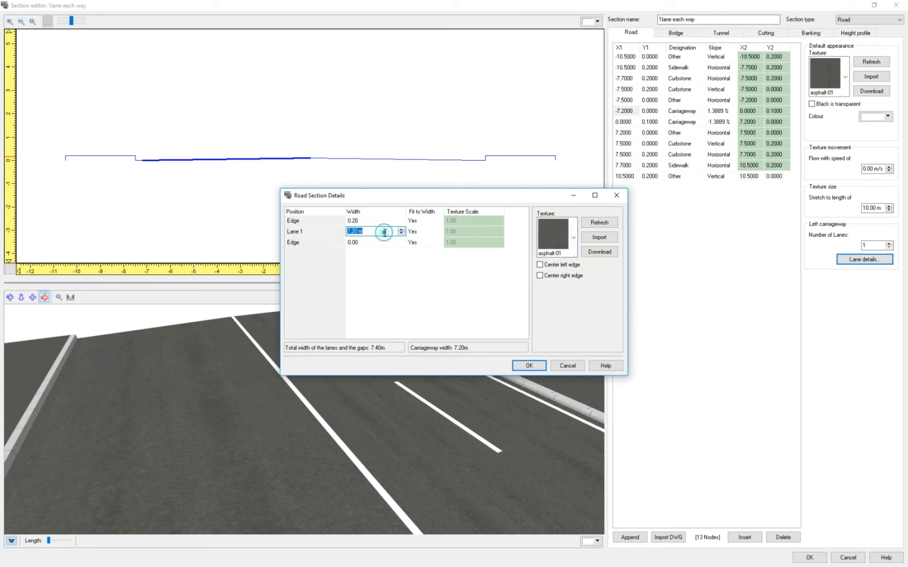
pyautogui.write('3.5')
pyautogui.click(379, 241)
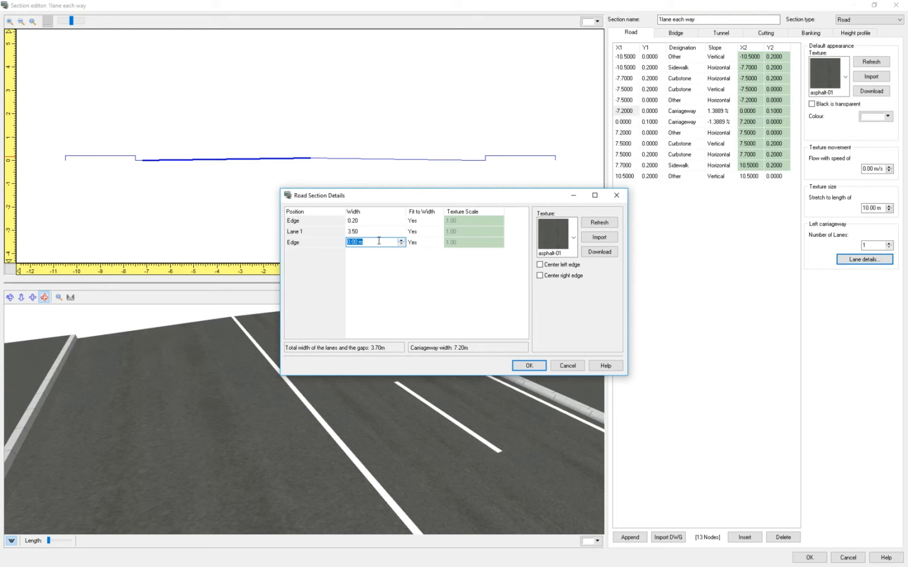
pyautogui.click(530, 366)
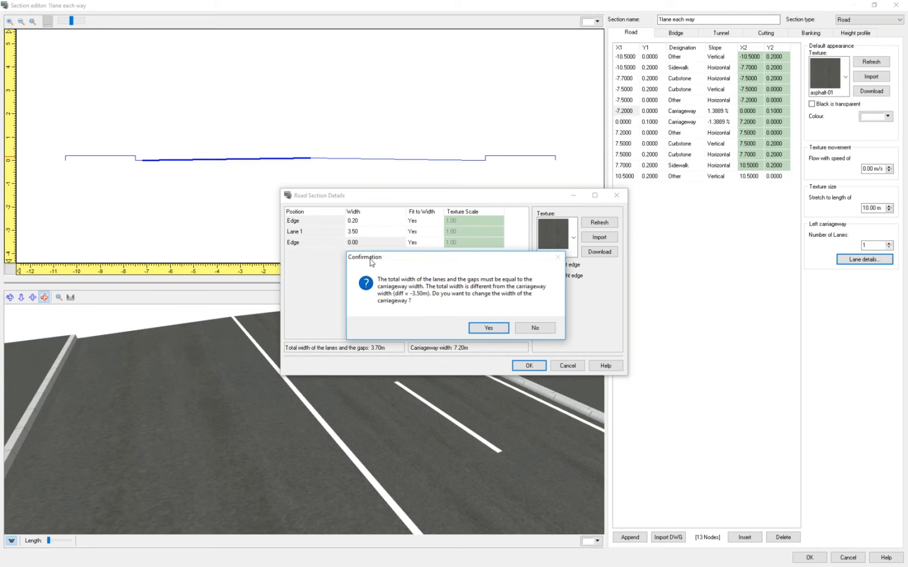
pyautogui.moveTo(370, 259); pyautogui.dragTo(482, 239)
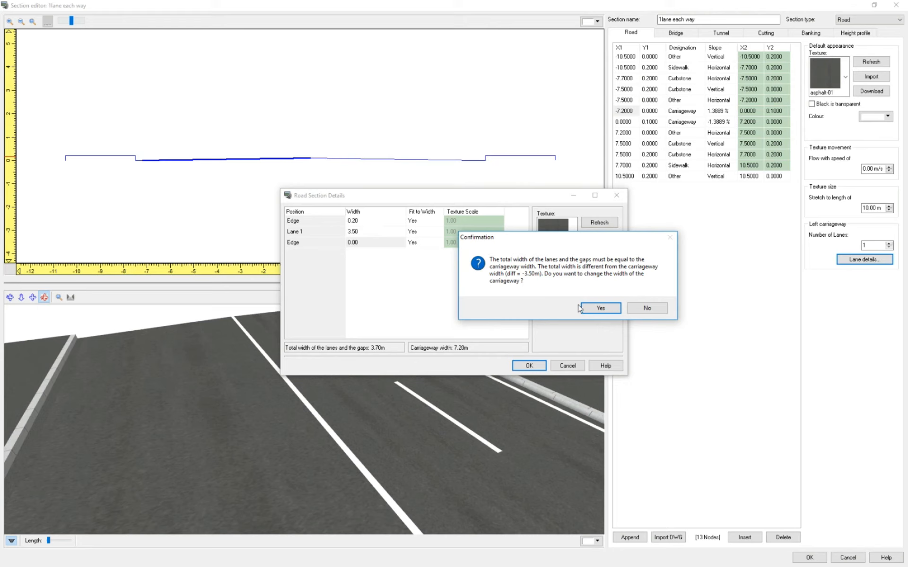
pyautogui.click(597, 307)
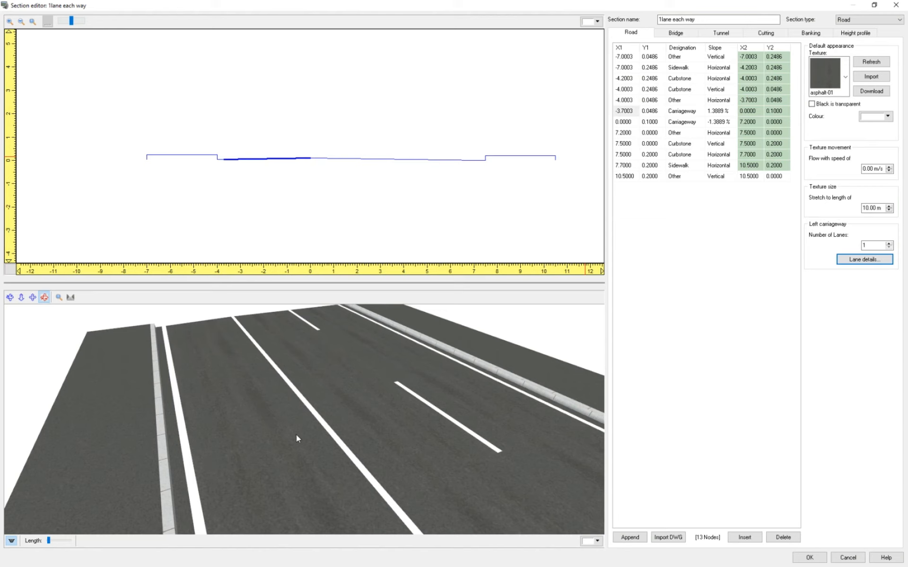
# Step: Set the right carriageway to 1 lane, and give its first edge a 0.2 m width and the white texture
pyautogui.click(392, 160)
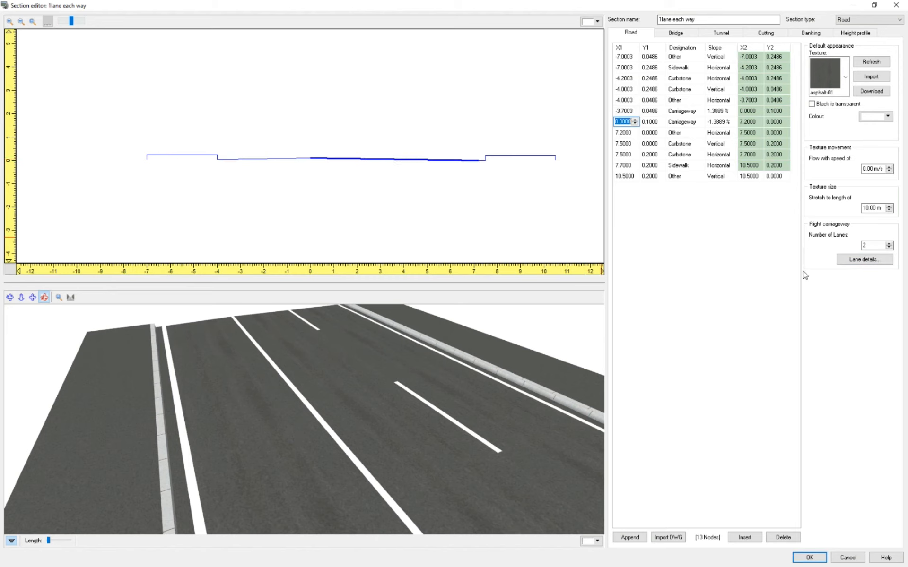
pyautogui.click(889, 248)
pyautogui.click(866, 260)
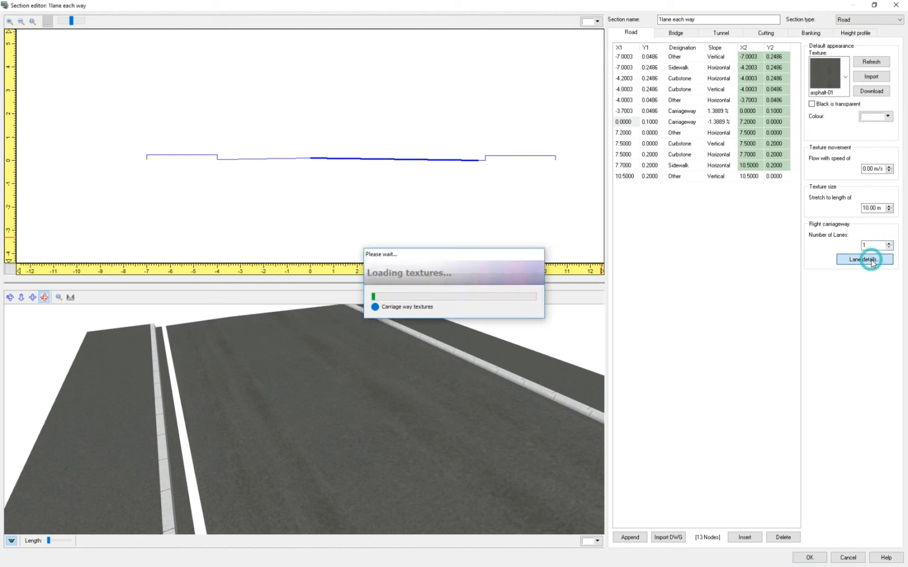
pyautogui.write('0.2')
pyautogui.click(553, 236)
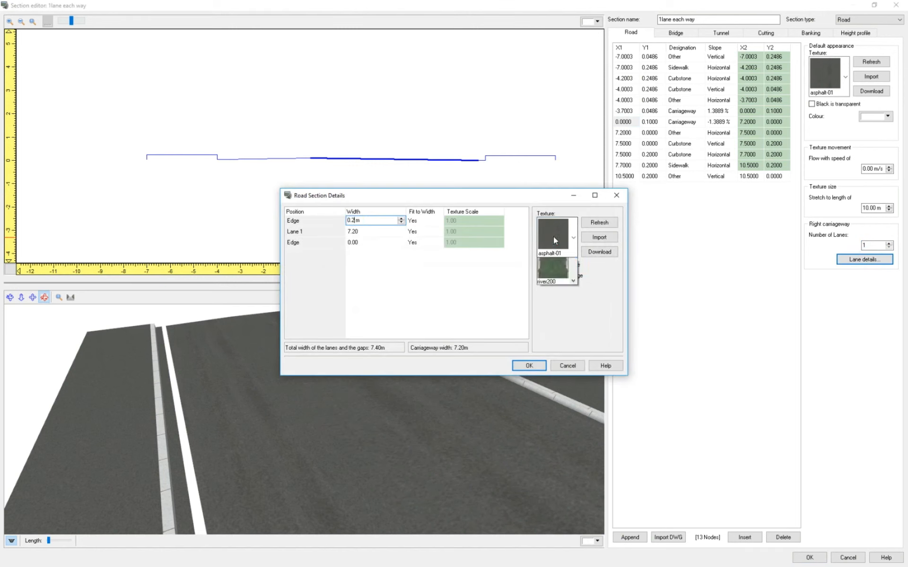
pyautogui.click(553, 237)
# Step: Set the right carriageway's Lane 1 width to 3.5 m and let the carriageway width adapt to the lane total
pyautogui.click(382, 231)
pyautogui.write('3.5')
pyautogui.click(369, 246)
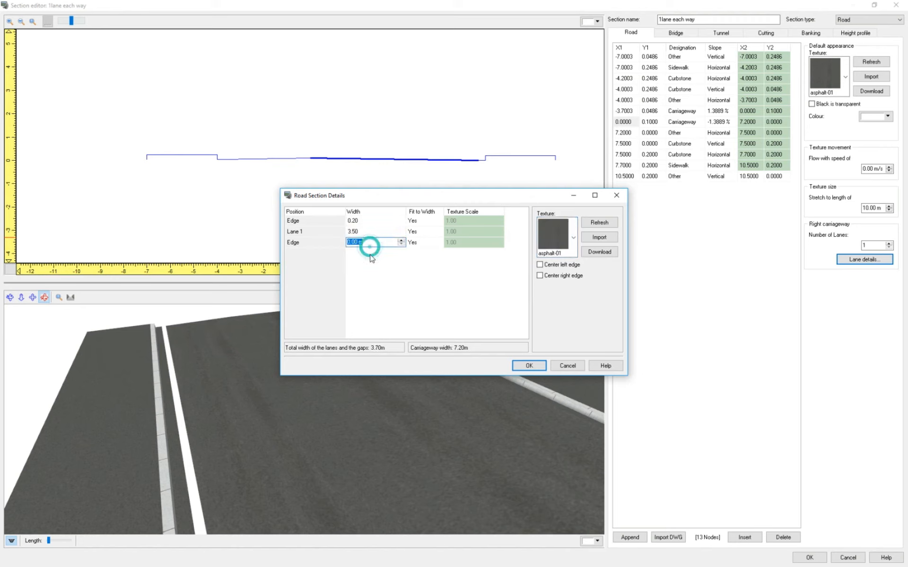
pyautogui.click(531, 366)
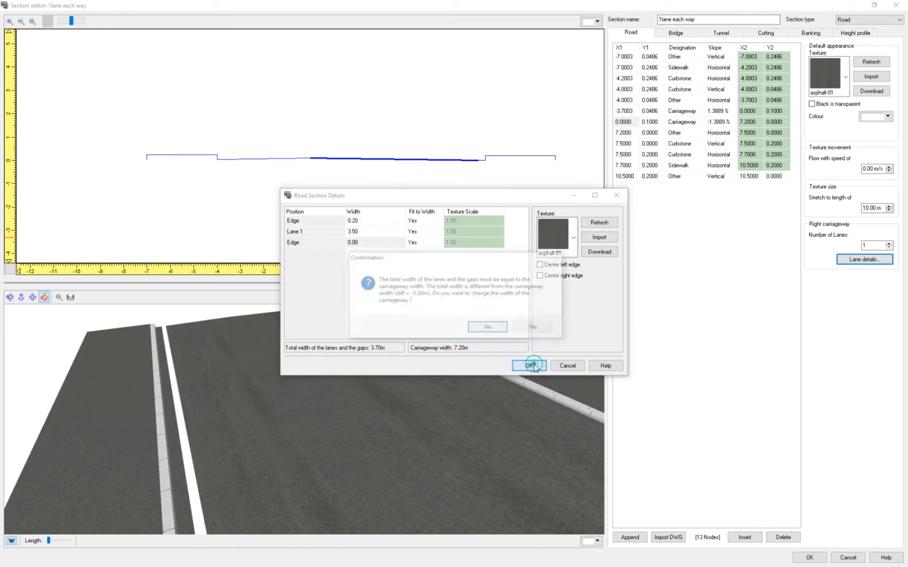
pyautogui.click(496, 332)
pyautogui.moveTo(405, 471); pyautogui.dragTo(320, 444)
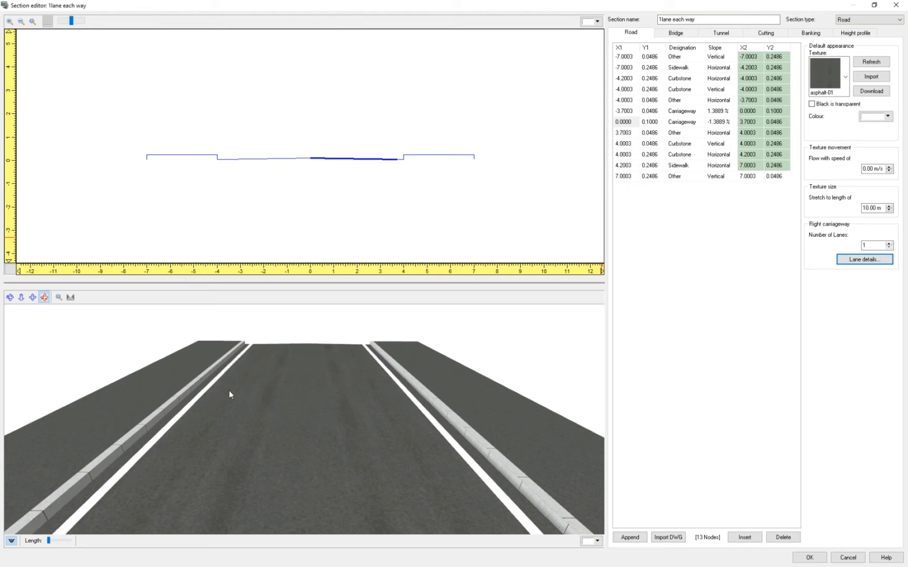
# Step: Give the left sidewalk the block002 texture with a custom squared size of 2 m
pyautogui.click(183, 156)
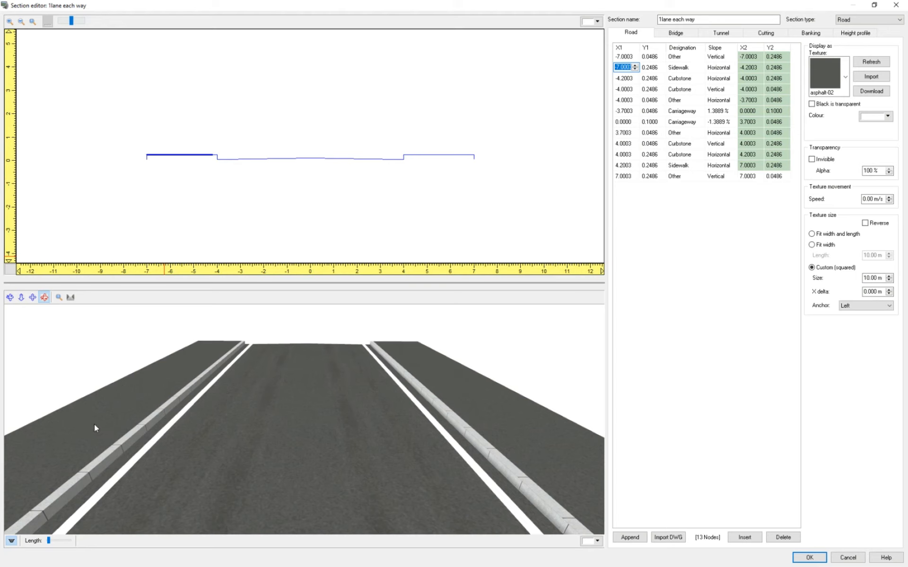
pyautogui.click(845, 77)
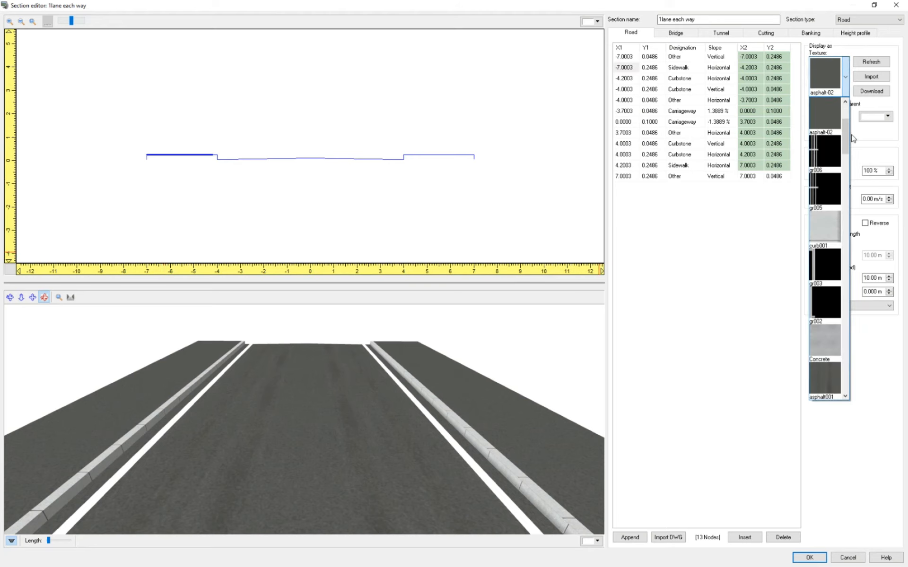
pyautogui.scroll(-8, 836, 179)
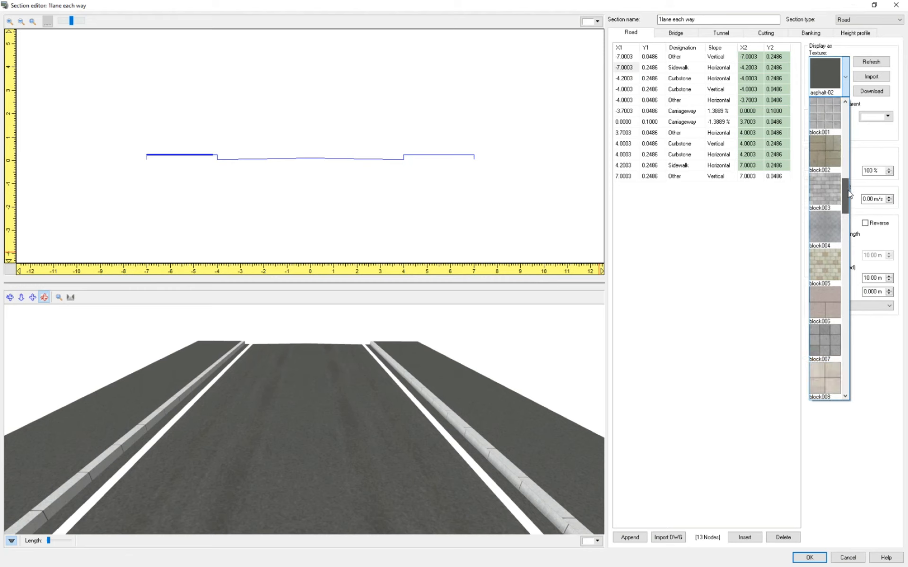
pyautogui.click(837, 170)
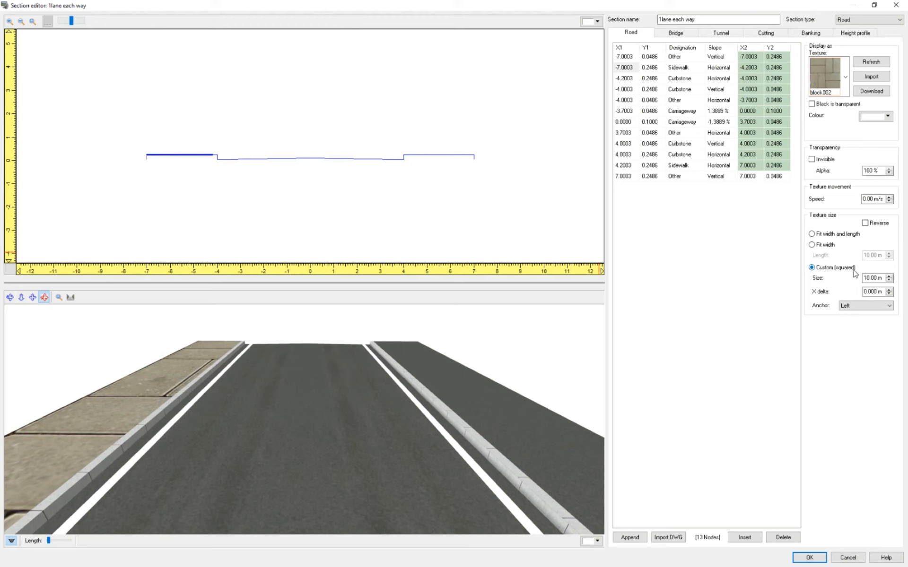
pyautogui.doubleClick(872, 278)
pyautogui.write('2')
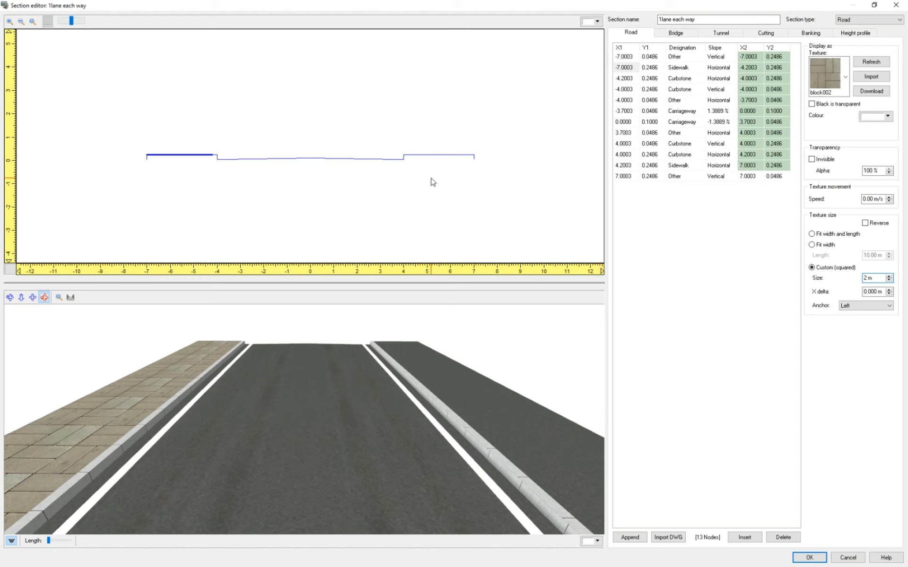
# Step: Give the right sidewalk the block002 texture with a custom squared size of 2 m
pyautogui.click(443, 155)
pyautogui.click(829, 78)
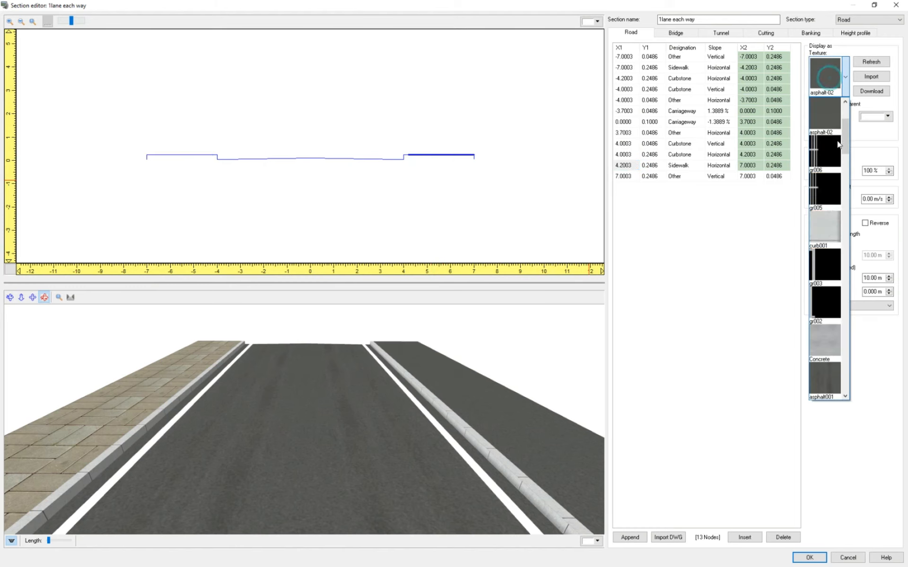
pyautogui.scroll(-5, 835, 226)
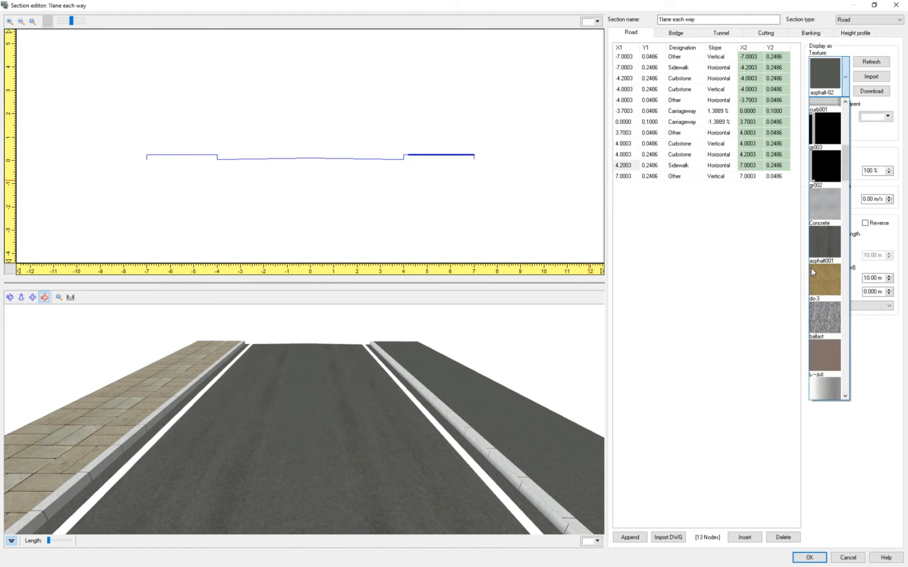
pyautogui.click(825, 341)
pyautogui.doubleClick(880, 277)
pyautogui.write('2')
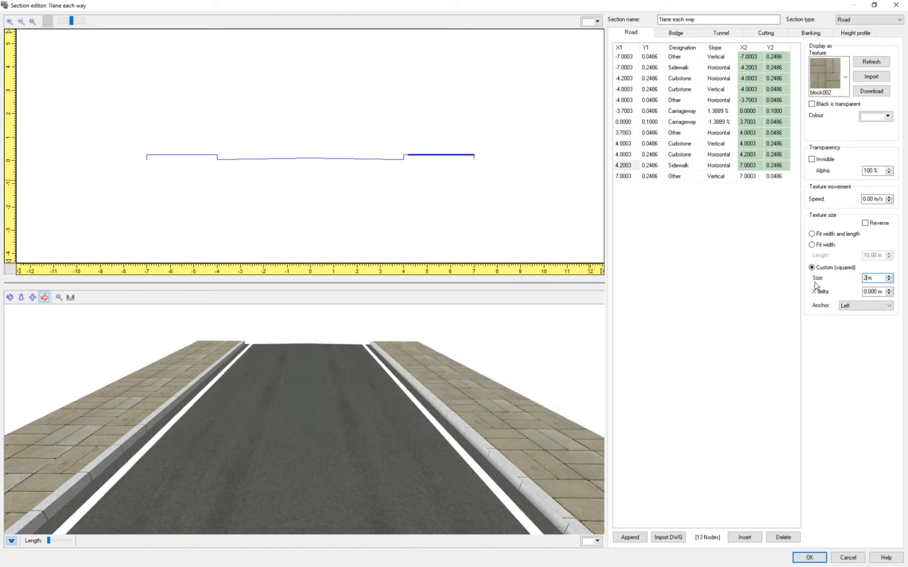
# Step: Accept the edited 1lane each way section, apply it to the section change at position 0.00 m, and rebuild the road preview
pyautogui.moveTo(348, 407)
pyautogui.mouseDown()
pyautogui.moveTo(343, 426)
pyautogui.moveTo(365, 381)
pyautogui.moveTo(349, 416)
pyautogui.moveTo(352, 435)
pyautogui.moveTo(351, 425)
pyautogui.mouseUp()
pyautogui.scroll(-6, 341, 422)
pyautogui.scroll(4, 340, 422)
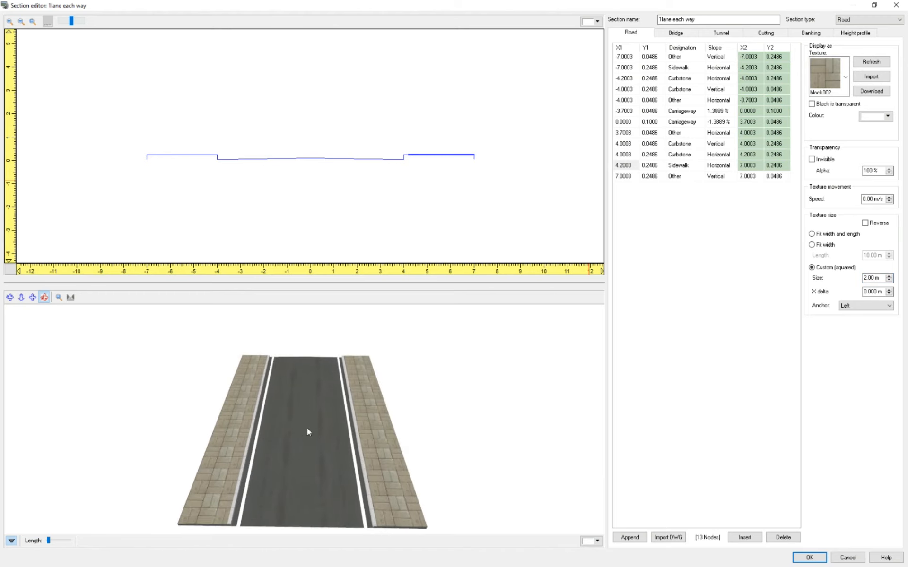
pyautogui.click(809, 557)
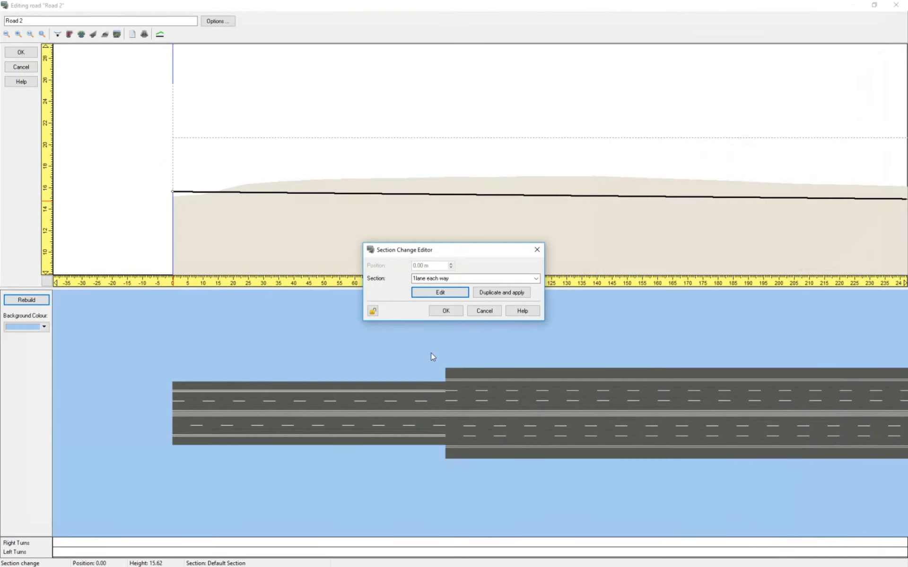
pyautogui.click(446, 311)
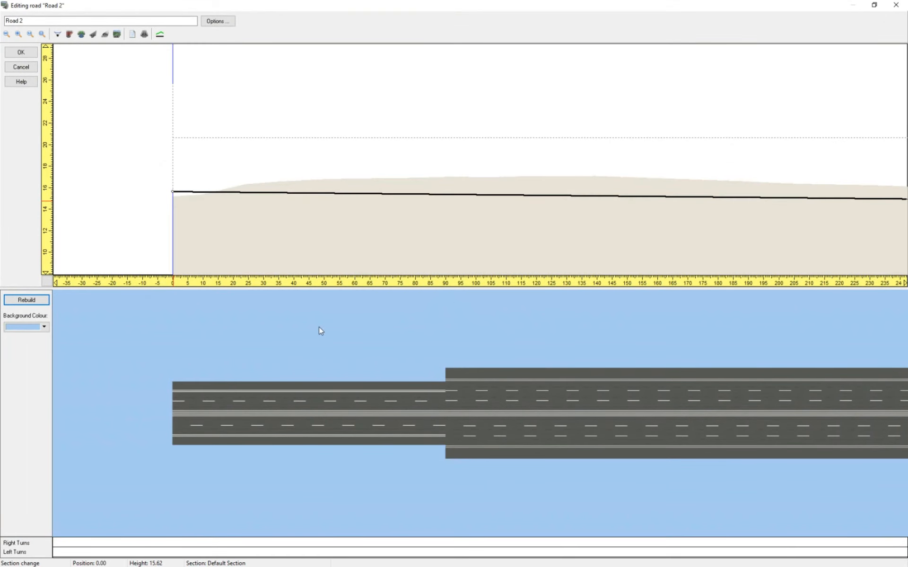
pyautogui.click(22, 301)
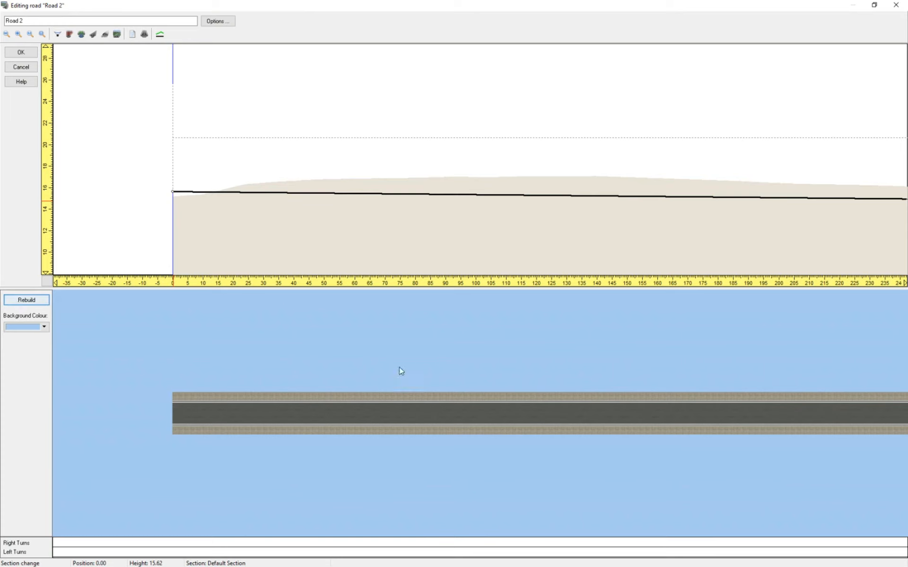